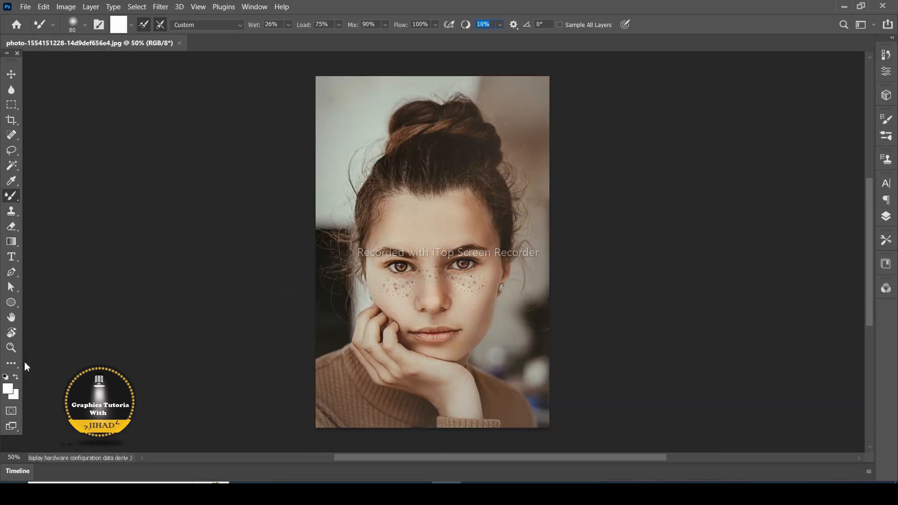
Copy the Background layer onto a new layer above it with Layer Via Copy
left_click(11, 347)
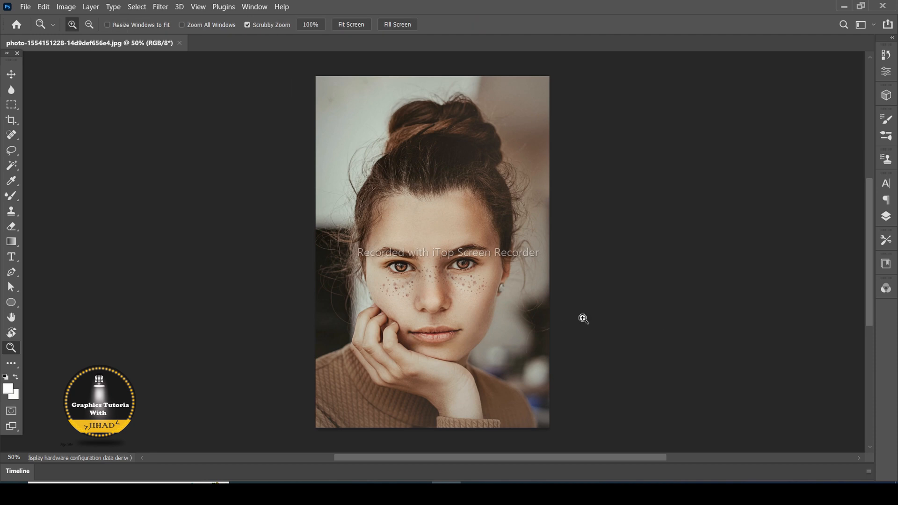
right_click(524, 298)
left_click(540, 305)
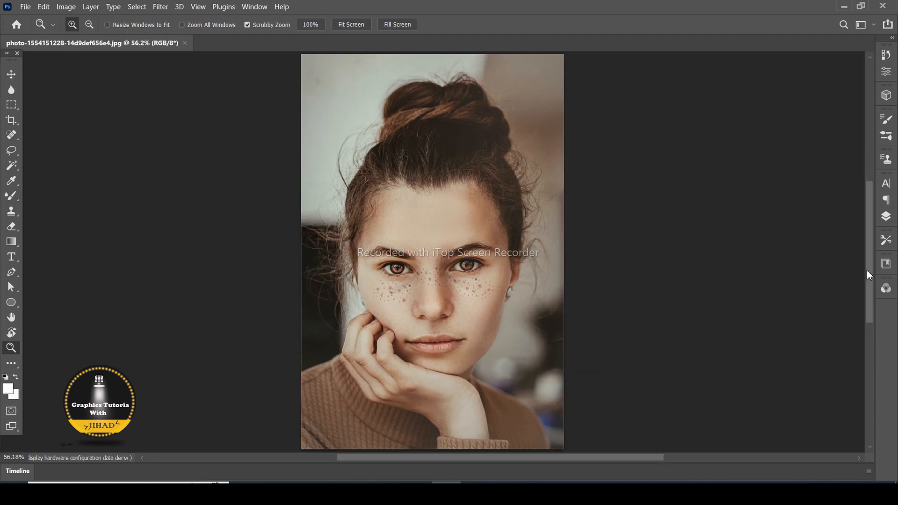
left_click(886, 216)
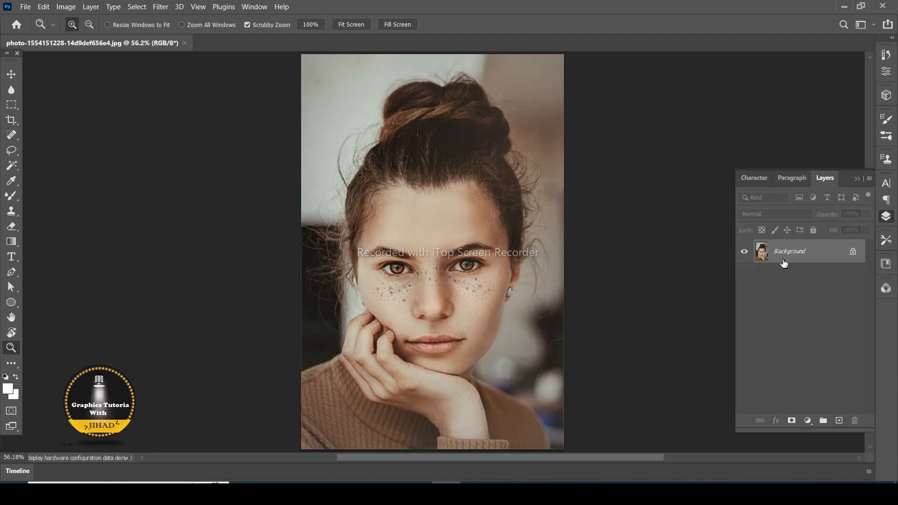
right_click(785, 257)
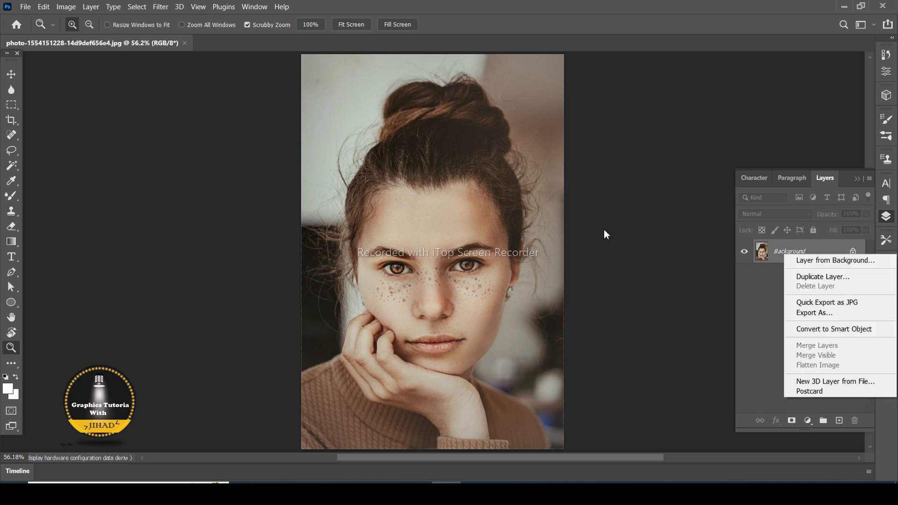
left_click(580, 227)
left_click(91, 7)
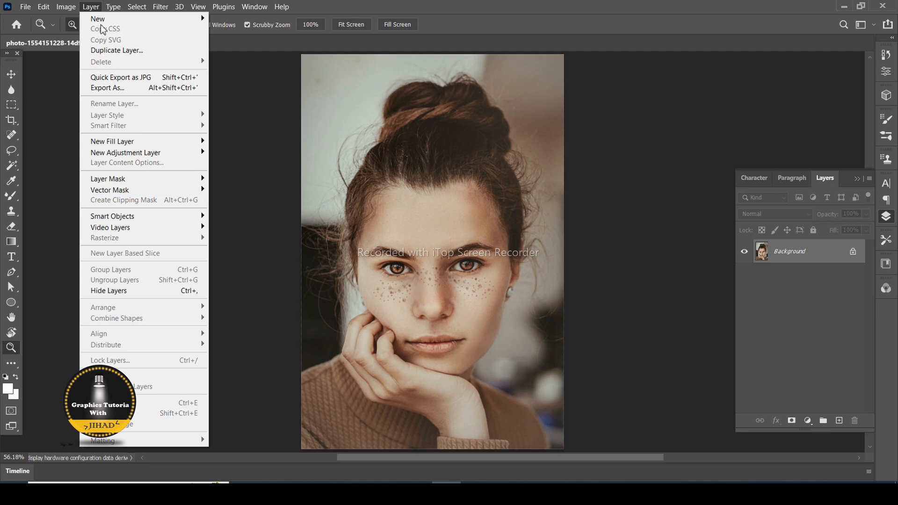
mouse_move(100, 19)
left_click(251, 119)
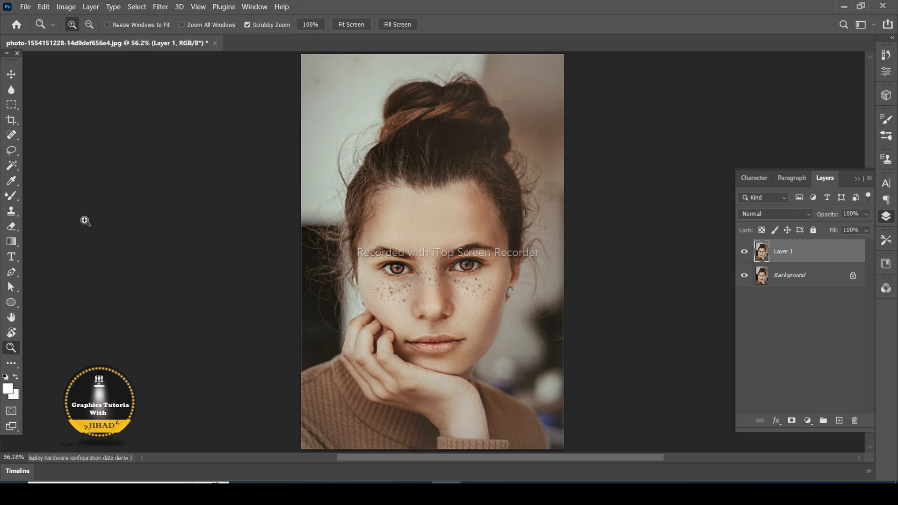
Set up the Mixer Brush with the Custom blending preset and the Soft Round Pressure Opacity tip at 80 px
left_click(11, 195)
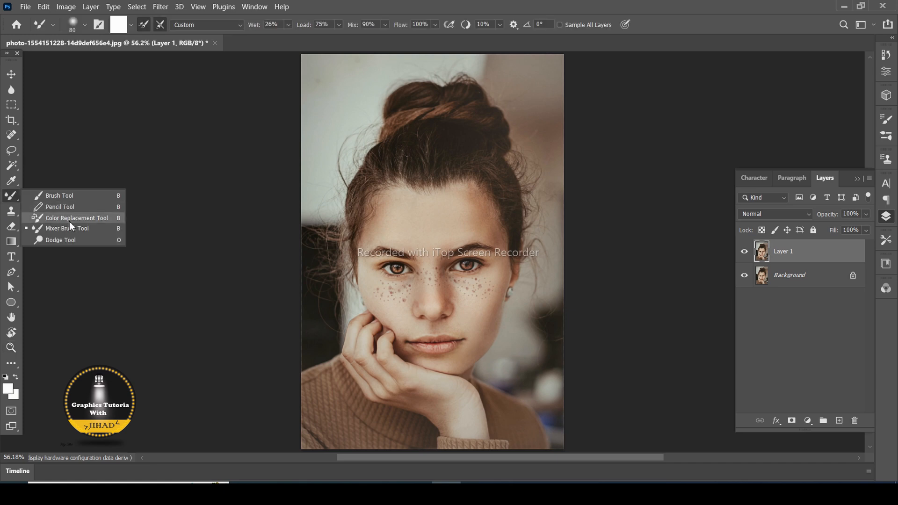
left_click(80, 228)
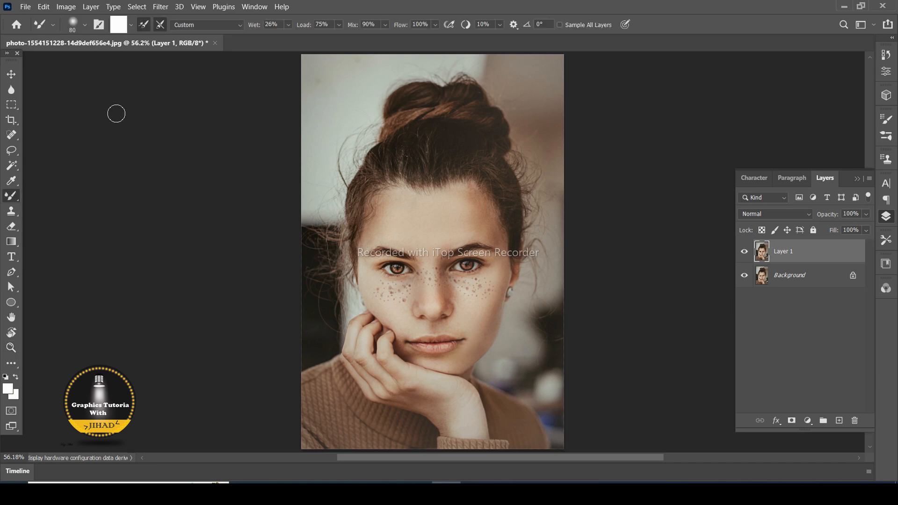
left_click(235, 26)
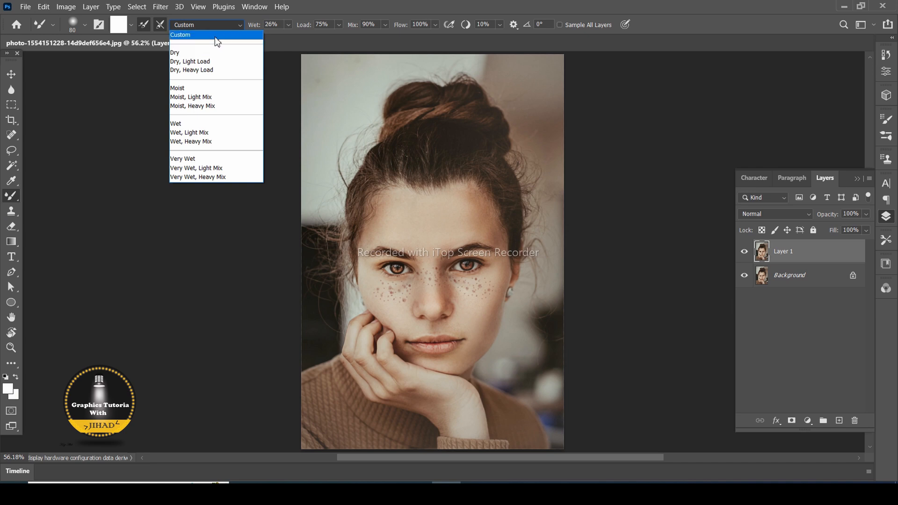
left_click(214, 37)
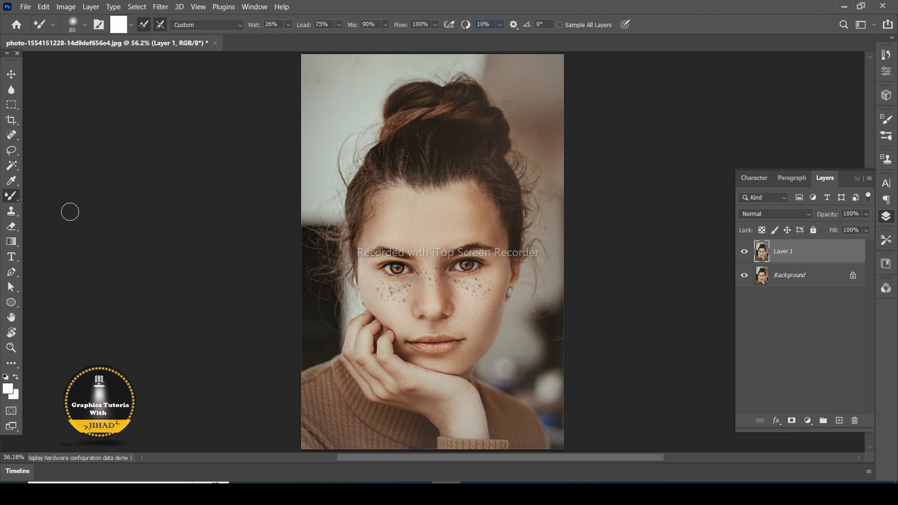
left_click(85, 26)
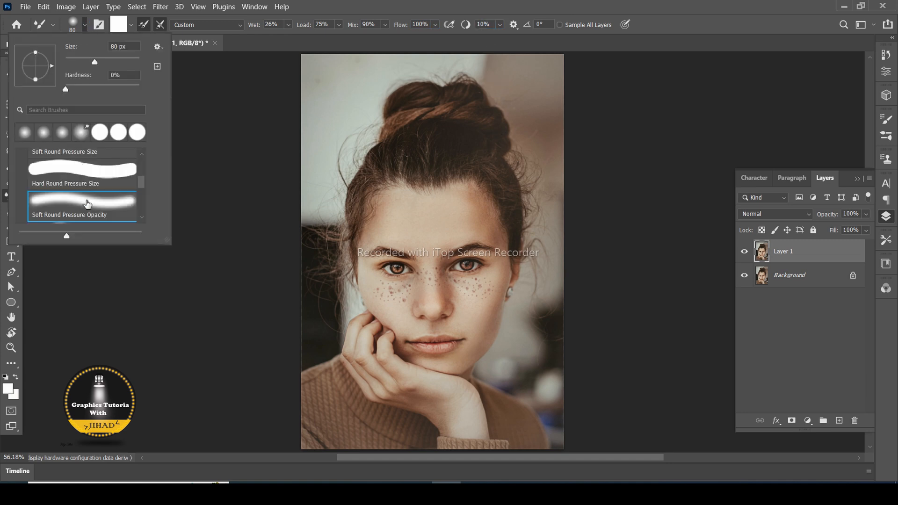
left_click(76, 200)
left_click(431, 285)
Blend away the freckles across both cheeks and the nose bridge on Layer 1 with the Mixer Brush
scroll(427, 280, "up", 4)
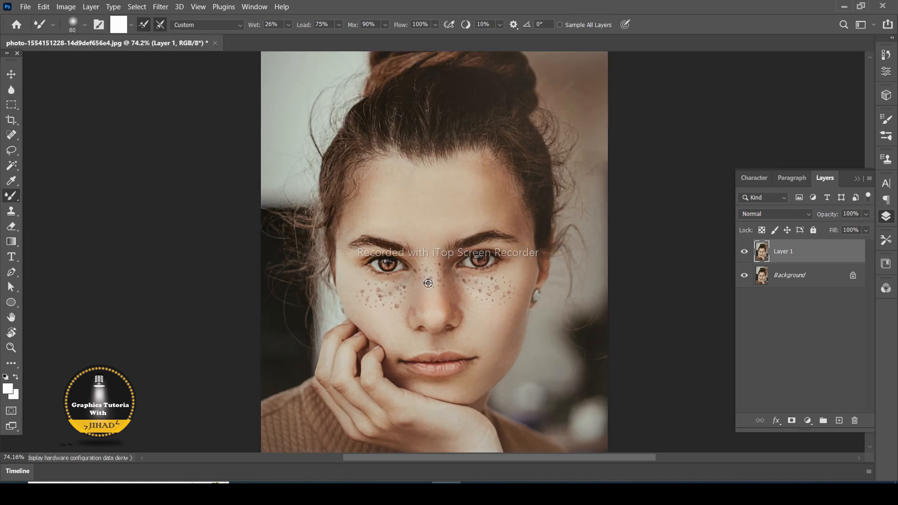
scroll(426, 265, "down", 1)
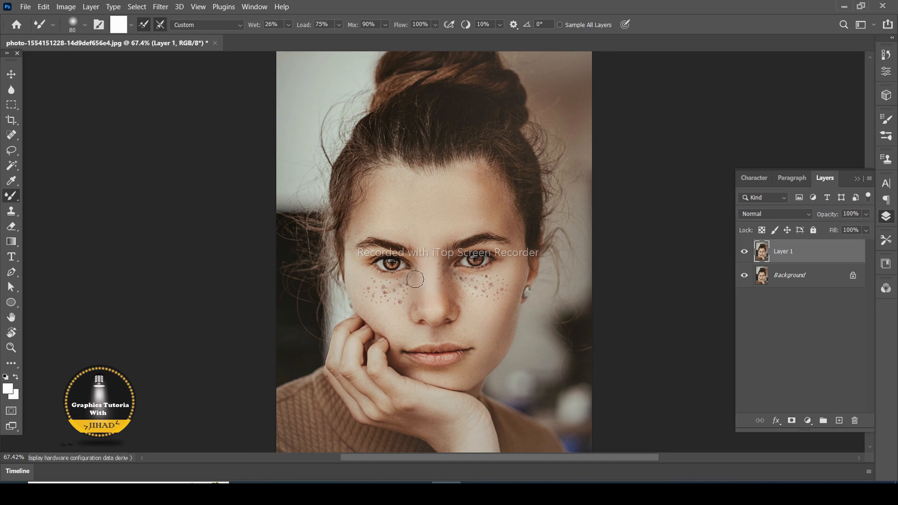
mouse_move(406, 292)
left_mouse_down()
mouse_move(375, 302)
mouse_move(402, 294)
mouse_move(364, 289)
mouse_move(378, 300)
mouse_move(418, 282)
mouse_move(377, 290)
mouse_move(362, 275)
mouse_move(408, 279)
mouse_move(363, 285)
mouse_move(361, 275)
mouse_move(407, 285)
mouse_move(400, 322)
mouse_move(398, 292)
mouse_move(391, 316)
mouse_move(373, 301)
left_mouse_up()
mouse_move(407, 216)
left_mouse_down()
mouse_move(442, 274)
mouse_move(479, 289)
mouse_move(440, 276)
mouse_move(434, 268)
mouse_move(459, 282)
mouse_move(502, 281)
mouse_move(485, 288)
mouse_move(473, 286)
mouse_move(508, 275)
mouse_move(460, 285)
mouse_move(505, 278)
mouse_move(456, 282)
mouse_move(437, 269)
mouse_move(485, 289)
mouse_move(501, 313)
mouse_move(500, 275)
mouse_move(470, 312)
mouse_move(429, 281)
mouse_move(415, 308)
mouse_move(442, 283)
mouse_move(429, 276)
mouse_move(464, 301)
mouse_move(470, 296)
mouse_move(439, 288)
mouse_move(485, 300)
mouse_move(504, 280)
mouse_move(482, 290)
mouse_move(427, 280)
mouse_move(426, 296)
mouse_move(427, 278)
mouse_move(428, 295)
mouse_move(424, 290)
mouse_move(409, 308)
mouse_move(437, 291)
mouse_move(434, 282)
mouse_move(460, 293)
left_mouse_up()
scroll(496, 344, "up", 3)
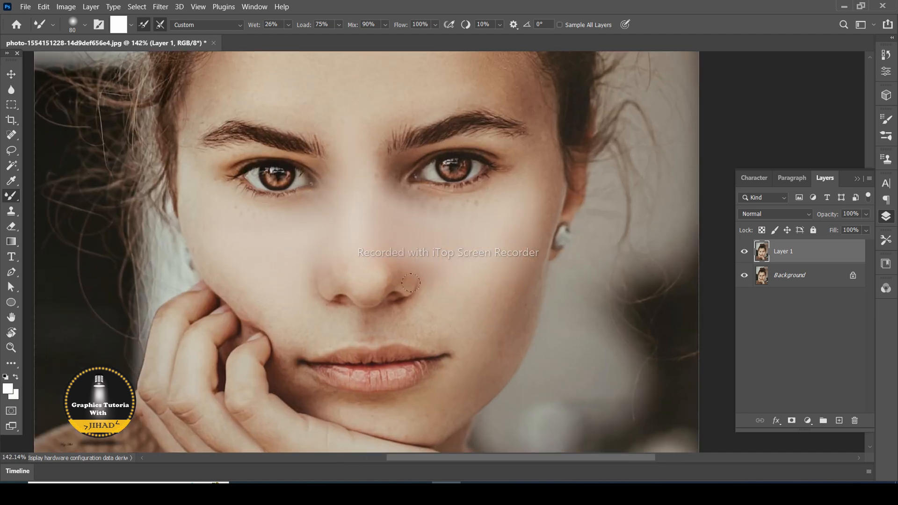
mouse_move(502, 276)
left_mouse_down()
mouse_move(471, 300)
mouse_move(472, 281)
mouse_move(495, 281)
mouse_move(502, 268)
mouse_move(466, 296)
left_mouse_up()
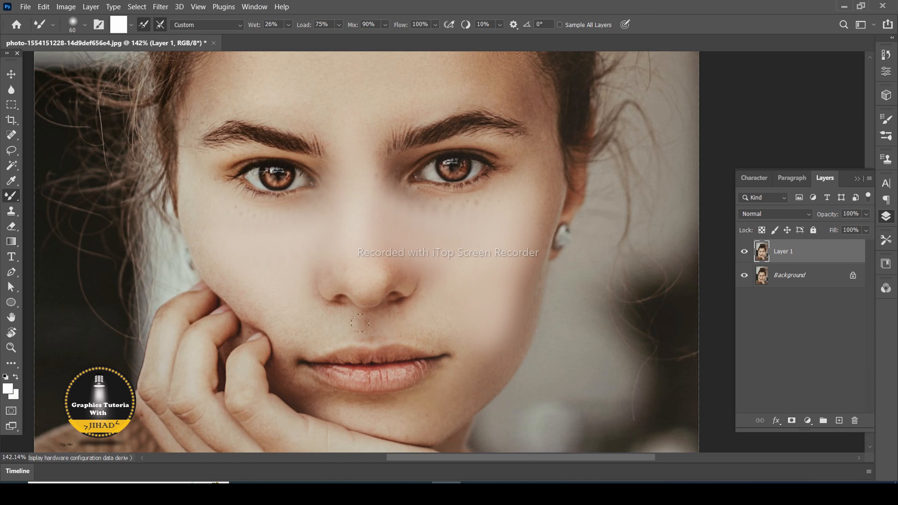
Smooth the skin above the upper lip and around the nose with a 60 px Mixer Brush
mouse_move(359, 323)
left_mouse_down()
mouse_move(411, 311)
mouse_move(377, 321)
left_mouse_up()
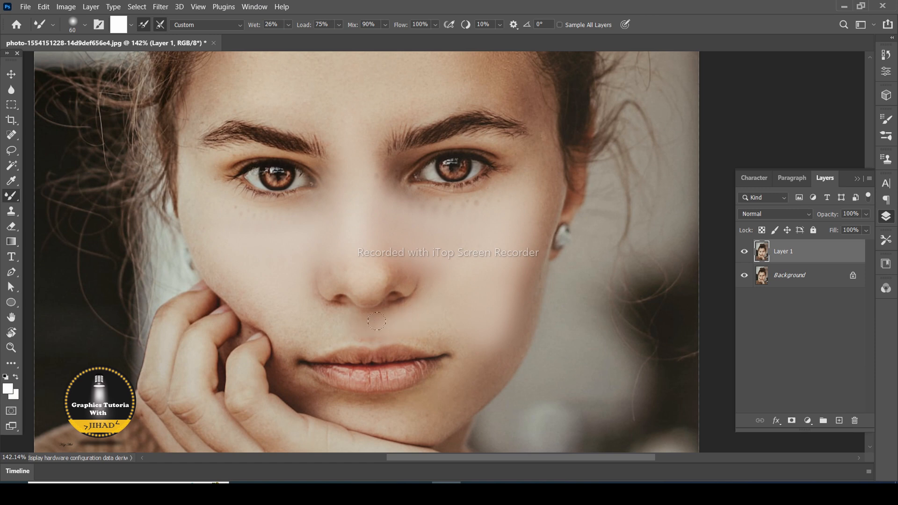
left_click_drag(389, 275, 414, 264)
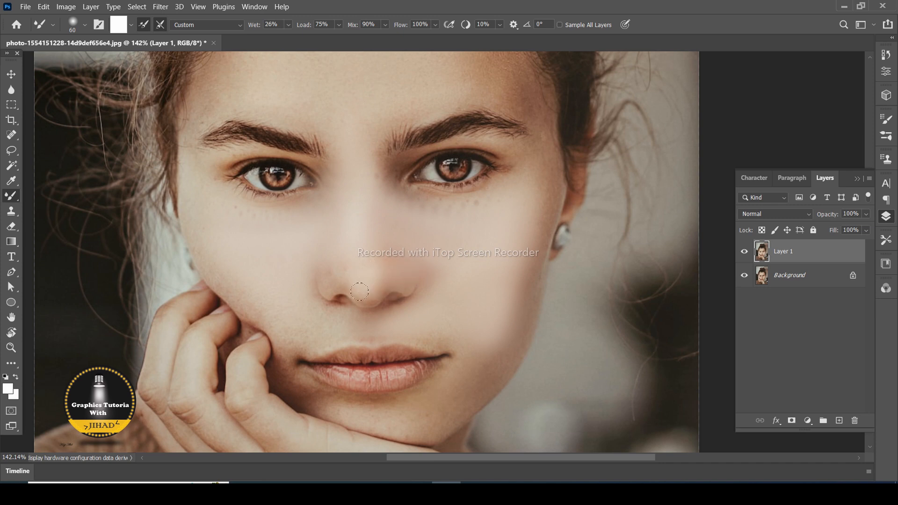
left_click_drag(346, 265, 346, 258)
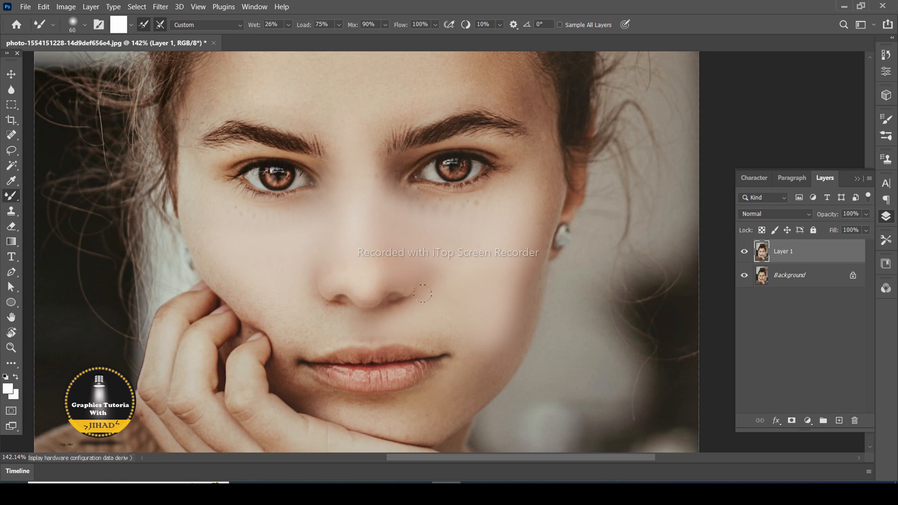
left_click_drag(303, 311, 379, 316)
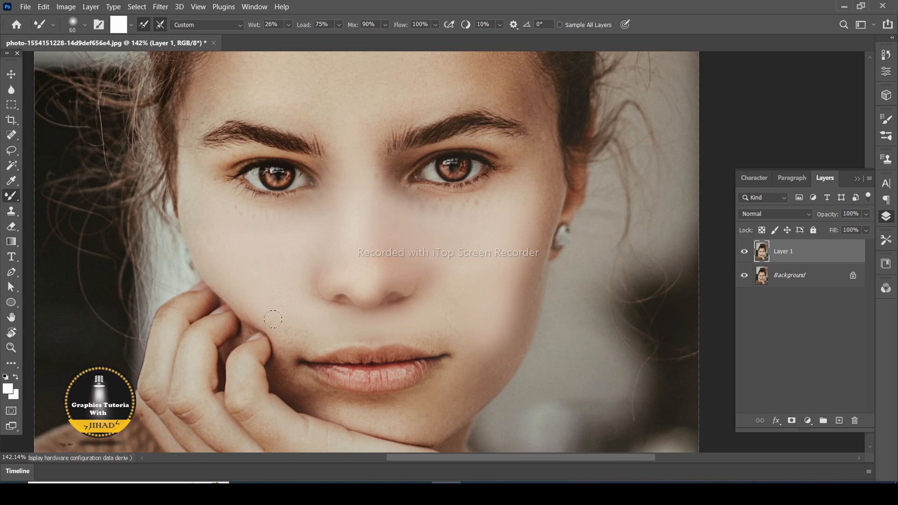
Smooth the skin around the mouth, chin and lower cheeks with the Mixer Brush at 45 and 60 px
scroll(272, 318, "down", 3)
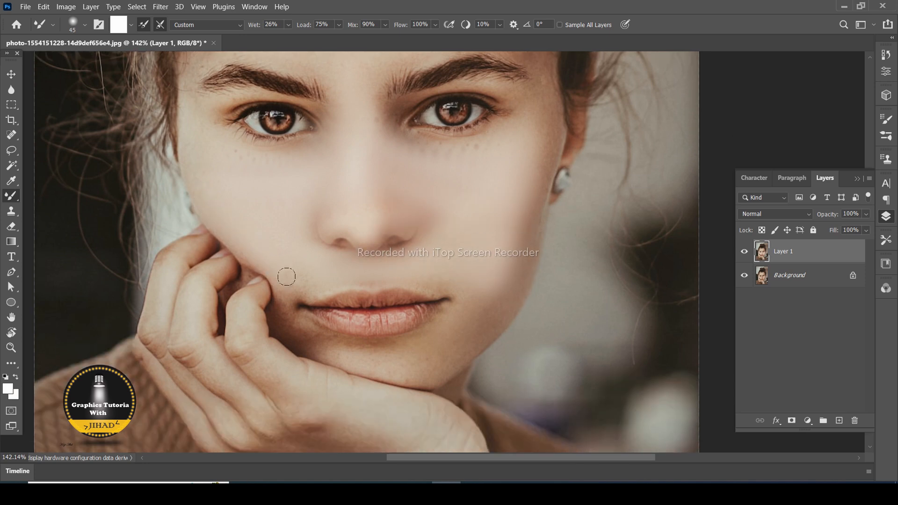
mouse_move(286, 276)
left_mouse_down()
mouse_move(280, 319)
mouse_move(288, 277)
mouse_move(306, 280)
mouse_move(279, 301)
mouse_move(317, 275)
mouse_move(282, 299)
mouse_move(286, 318)
mouse_move(321, 338)
mouse_move(376, 343)
left_mouse_up()
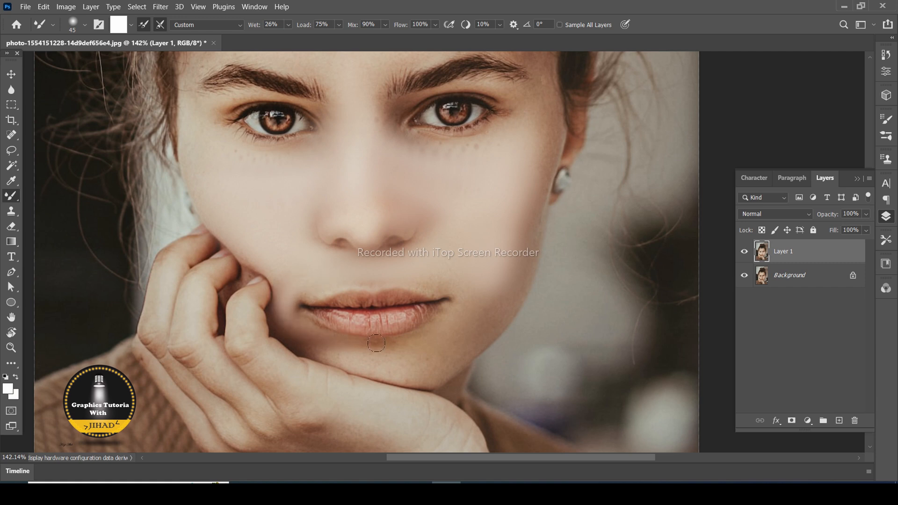
mouse_move(299, 289)
left_mouse_down()
mouse_move(283, 262)
mouse_move(292, 334)
mouse_move(348, 357)
mouse_move(314, 349)
left_mouse_up()
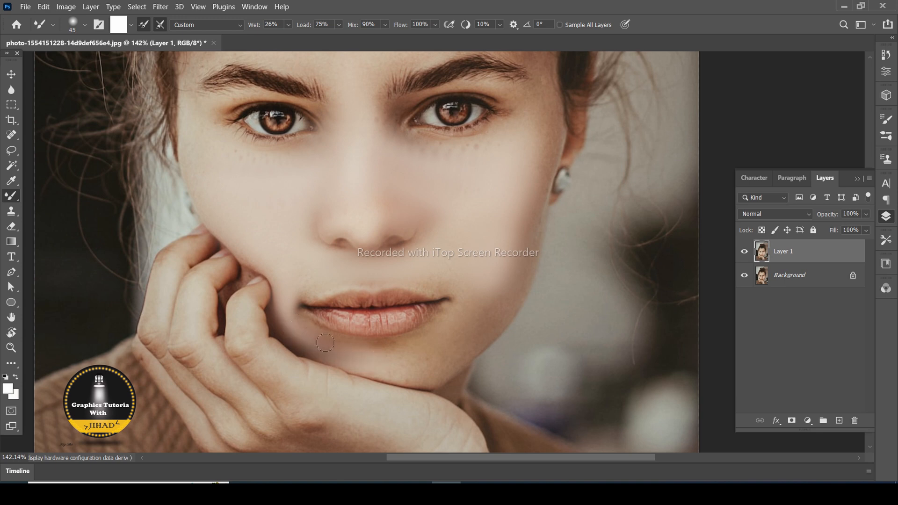
left_click_drag(375, 347, 418, 344)
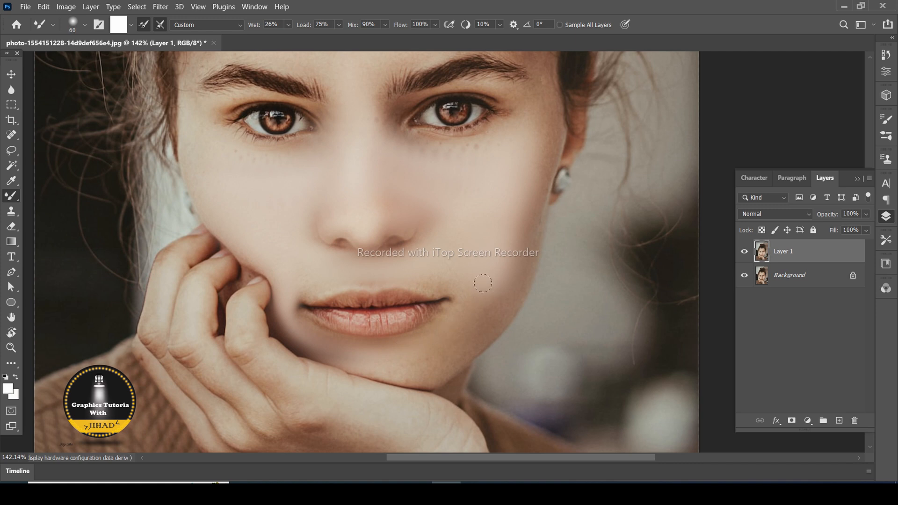
mouse_move(483, 283)
left_mouse_down()
mouse_move(467, 325)
mouse_move(457, 332)
mouse_move(471, 302)
mouse_move(443, 336)
mouse_move(476, 264)
mouse_move(460, 308)
mouse_move(458, 289)
left_mouse_up()
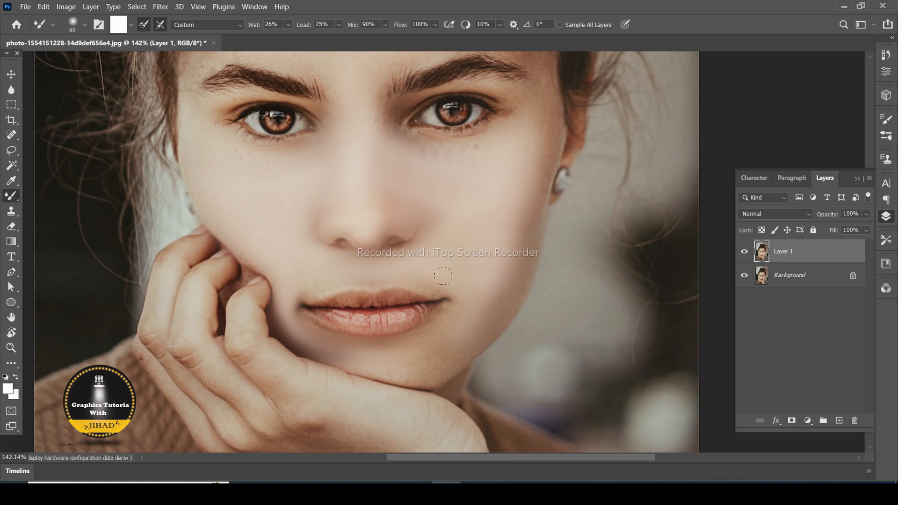
scroll(471, 288, "down", 2)
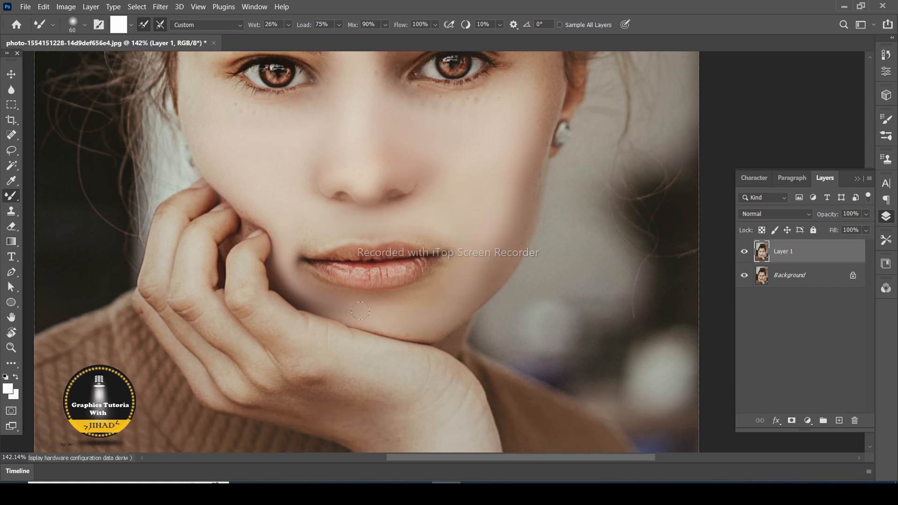
scroll(480, 207, "down", 5)
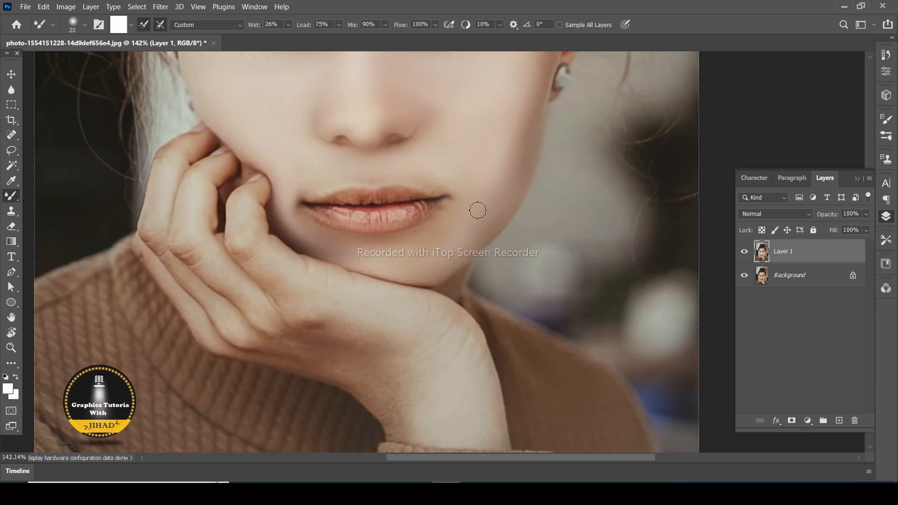
Enlarge the Mixer Brush to 90 px and blend the forehead skin smooth
scroll(480, 207, "up", 2)
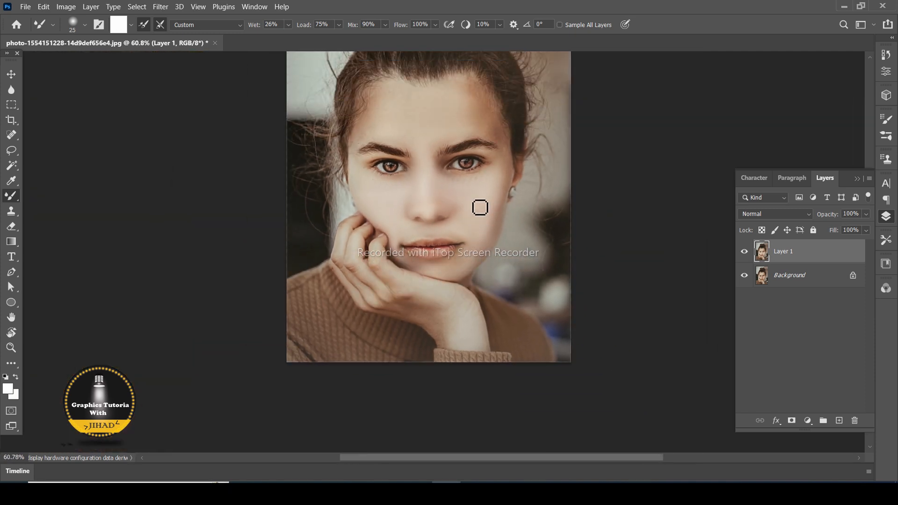
key("bracketright")
key("bracketright")
key("bracketright")
key("bracketright")
key("bracketright")
key("bracketright")
key("bracketright")
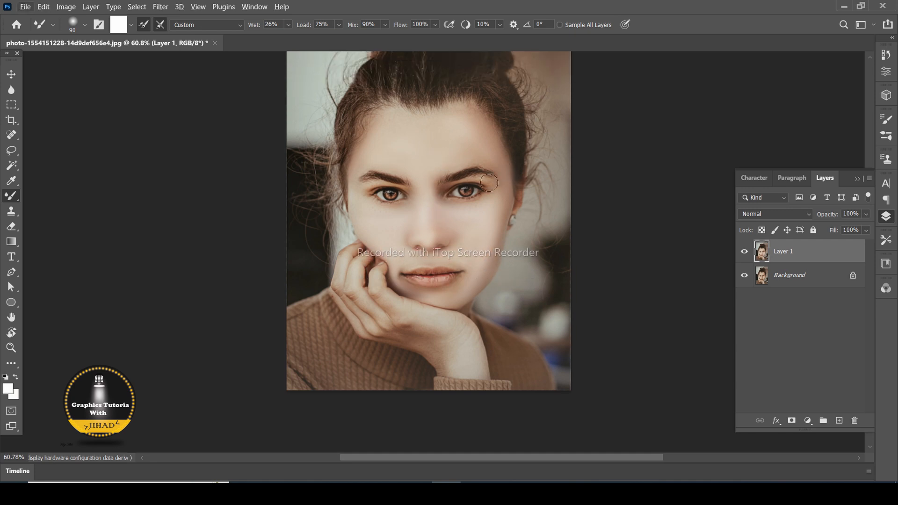
Blend the skin around both eyes and the remaining under-eye freckles with a 35 px Mixer Brush
scroll(489, 182, "up", 5)
scroll(489, 181, "up", 4)
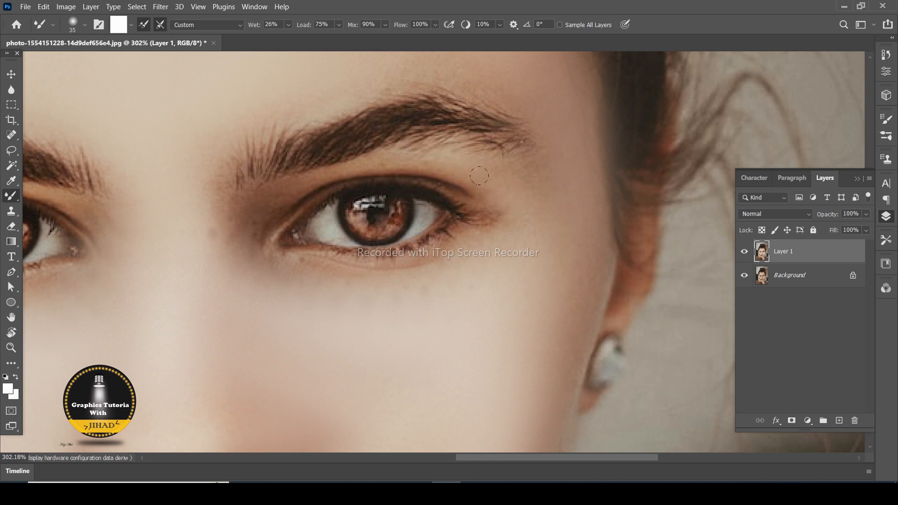
mouse_move(479, 191)
left_mouse_down()
mouse_move(409, 153)
mouse_move(472, 161)
mouse_move(379, 155)
mouse_move(397, 163)
left_mouse_up()
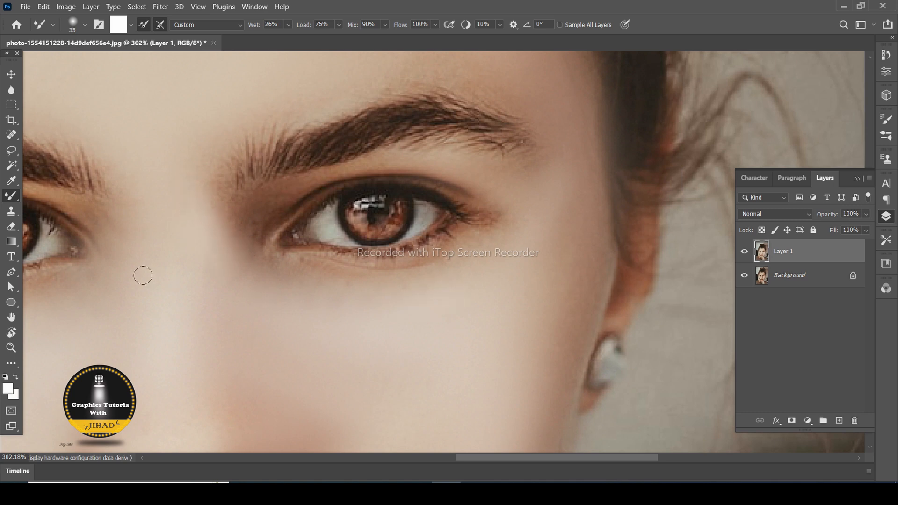
left_click_drag(221, 297, 350, 225)
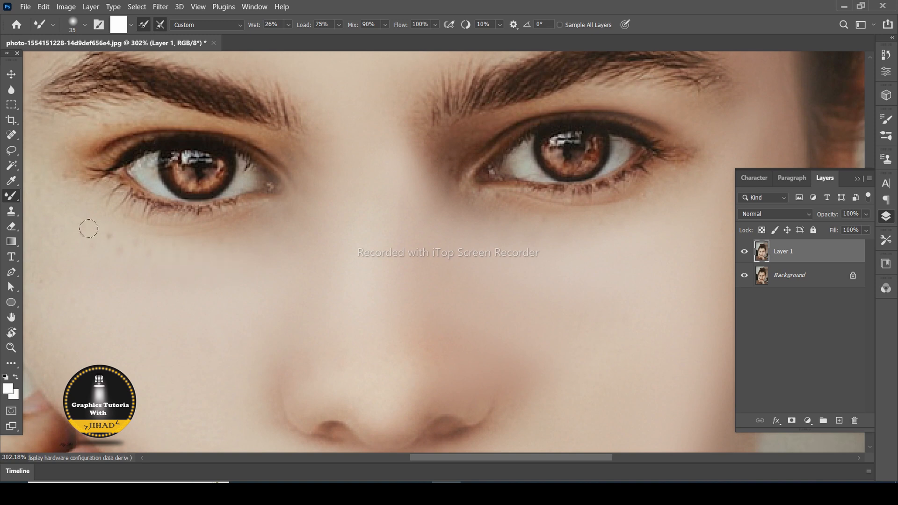
left_click_drag(89, 228, 156, 248)
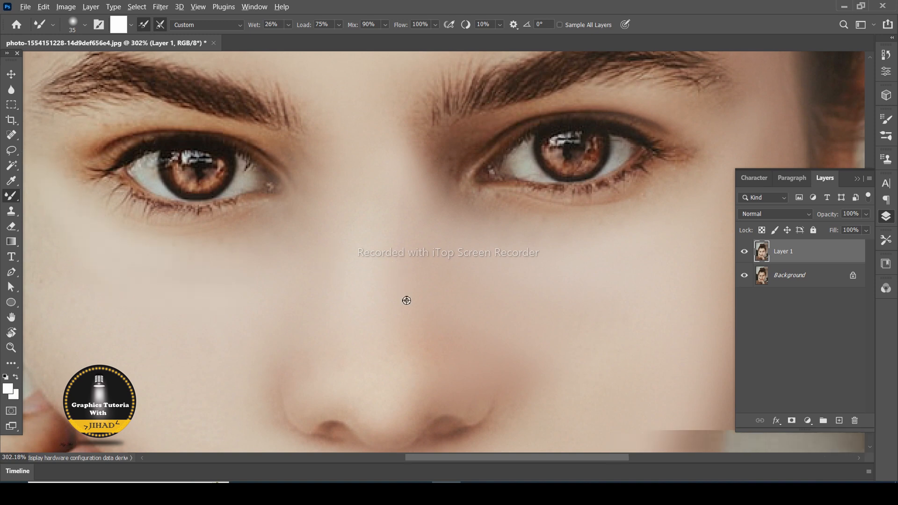
Lower the opacity of the retouched Layer 1 to 93%
scroll(407, 300, "down", 6)
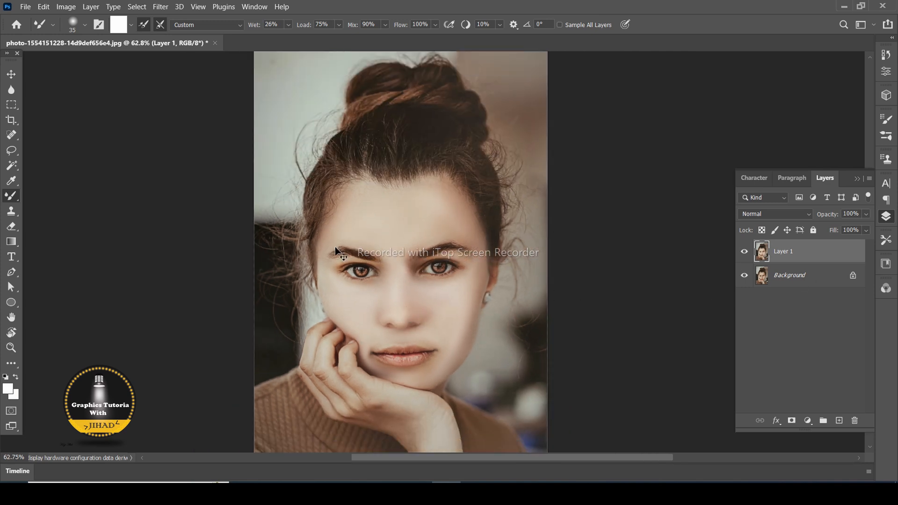
scroll(336, 251, "down", 1)
left_click(867, 214)
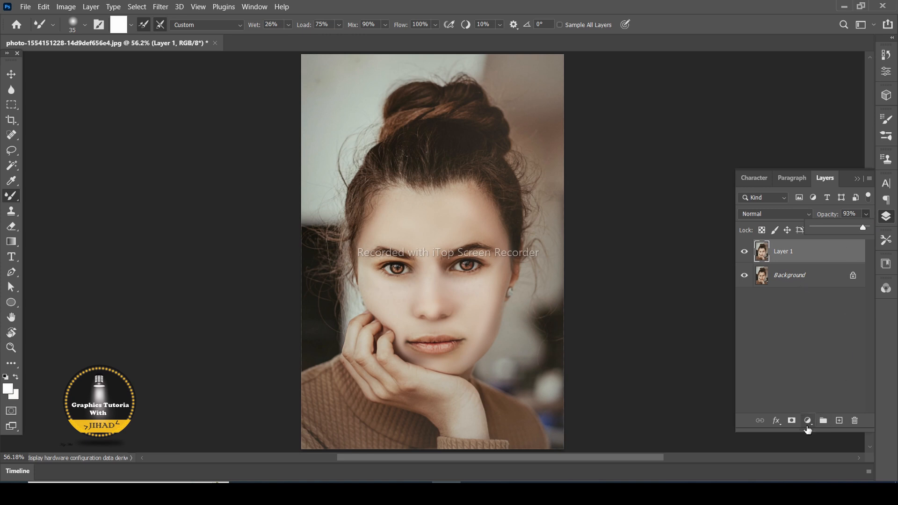
Add a Curves adjustment layer and raise the RGB curve's midpoint slightly to brighten the portrait
left_click(807, 421)
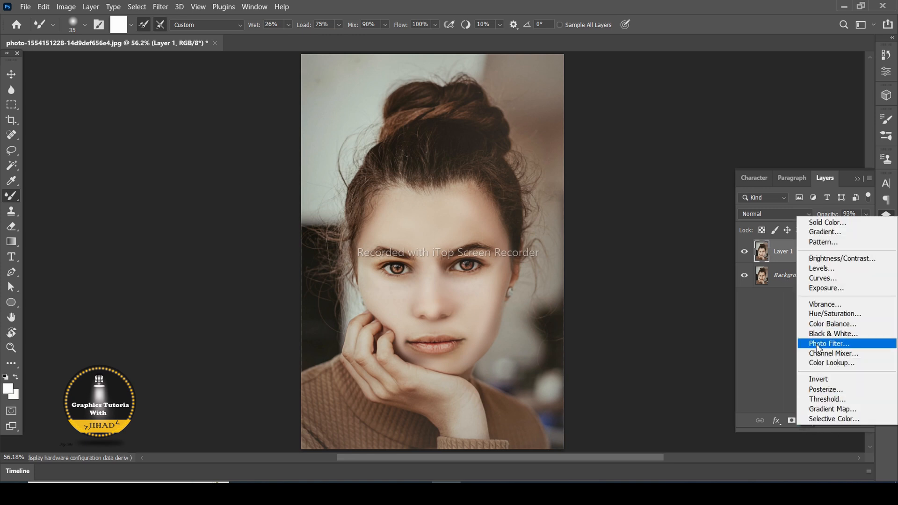
left_click(822, 280)
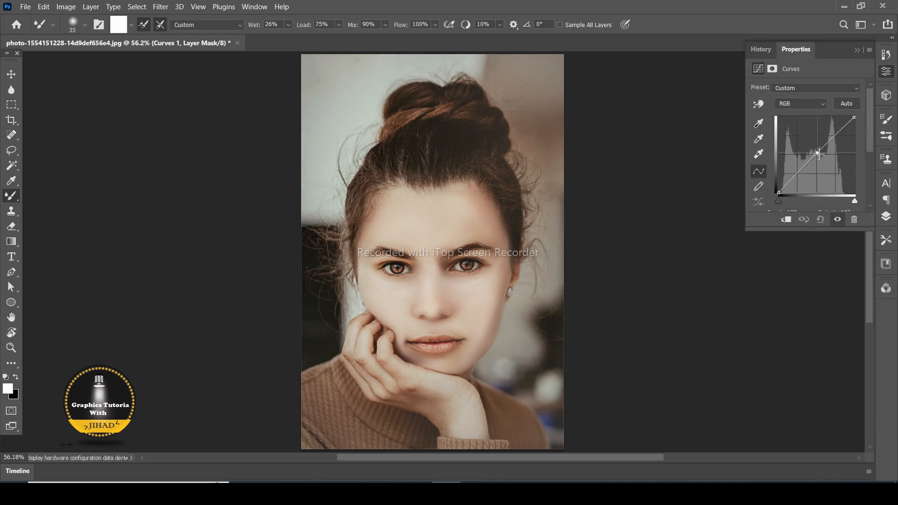
left_click_drag(817, 153, 818, 149)
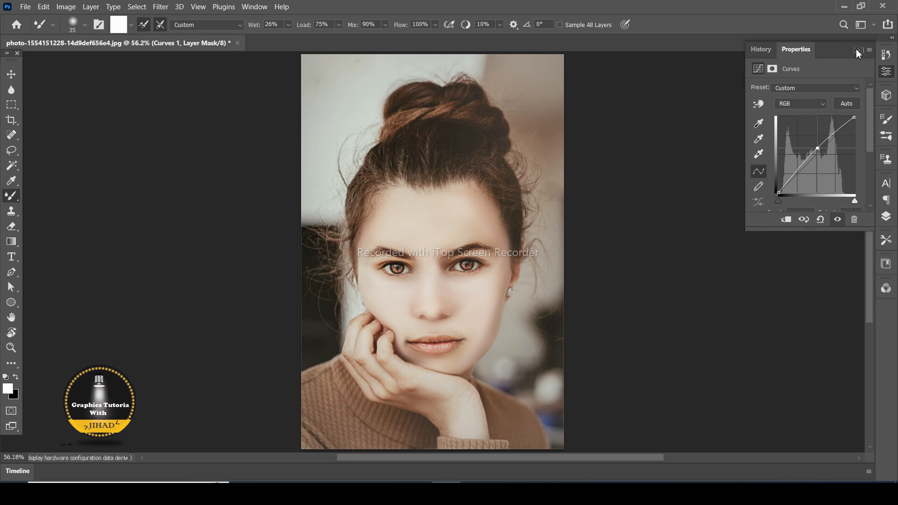
left_click(855, 49)
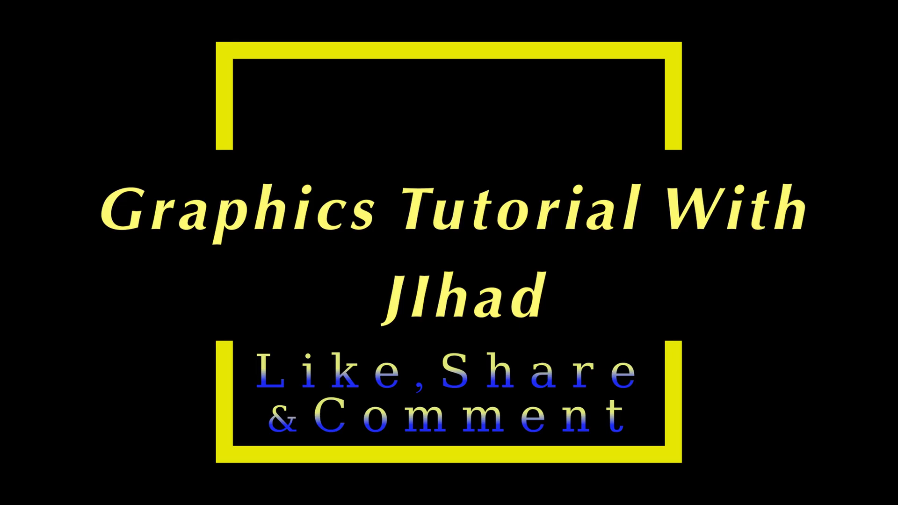